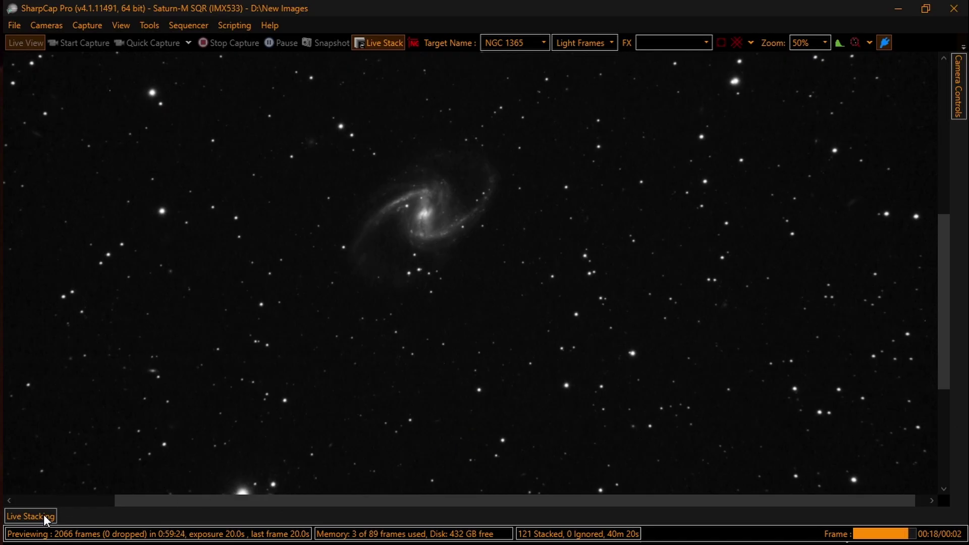
# Open the Live Stacking controls to review the NGC 1365 stack.
pyautogui.click(44, 515)
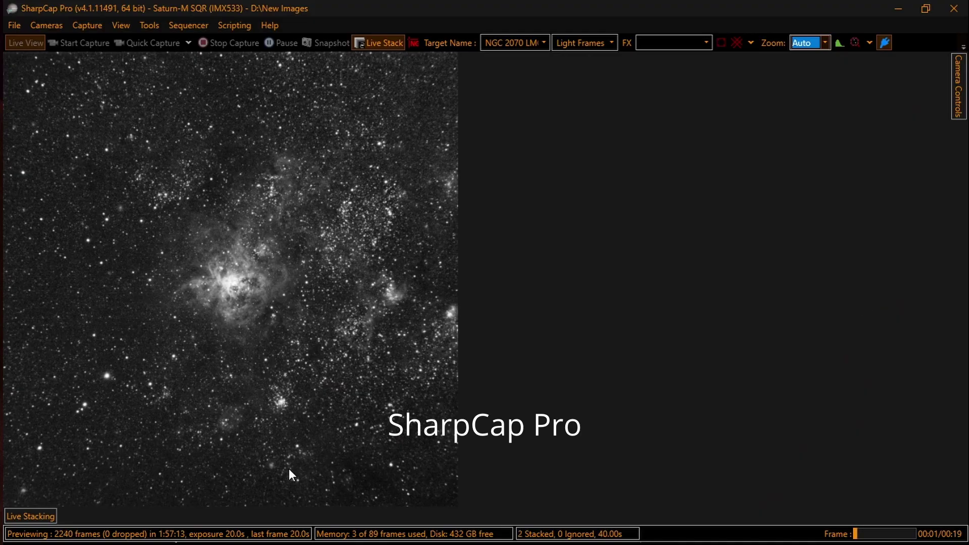
# Show the live stacking controls, then slew the telescope to the Tarantula Nebula's coordinates.
pyautogui.click(26, 515)
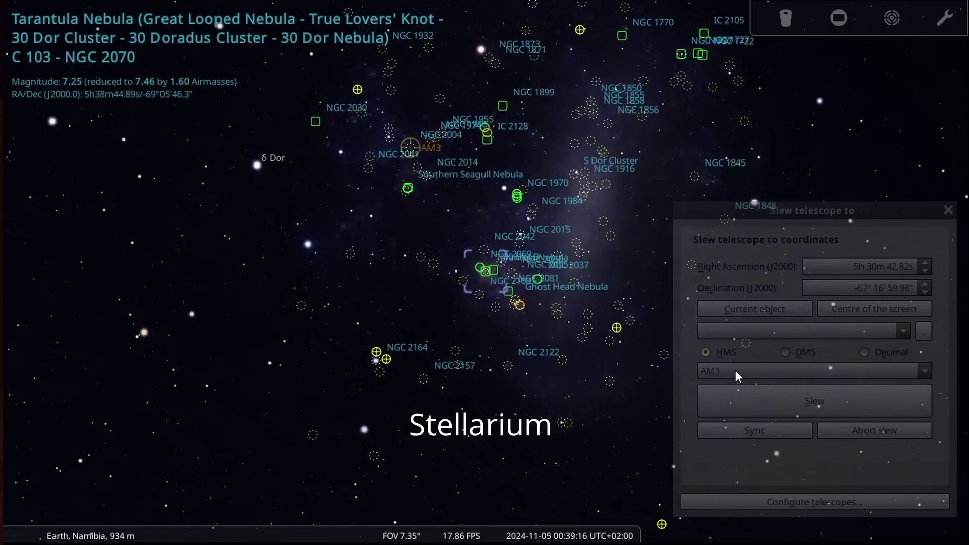
pyautogui.click(744, 308)
pyautogui.click(728, 396)
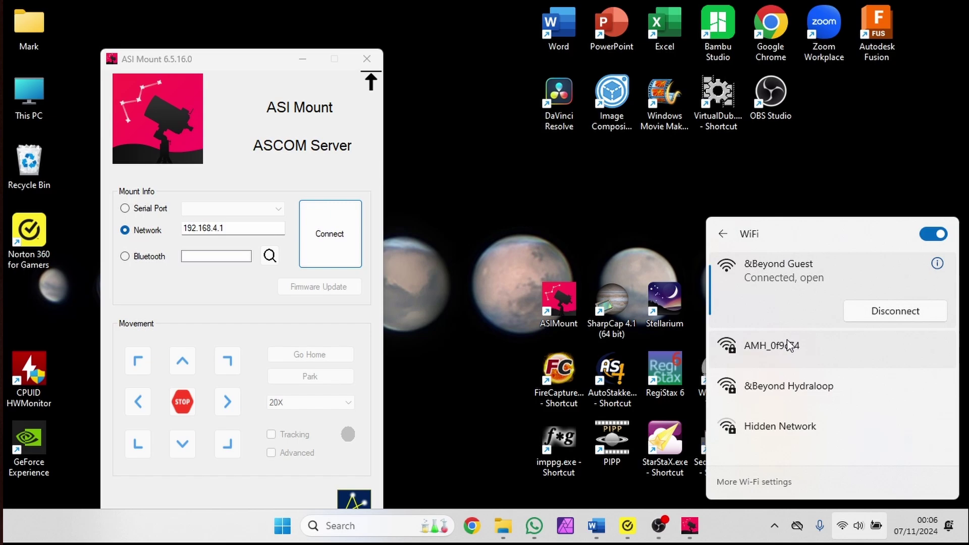
# Join the mount's AMH Wi-Fi network.
pyautogui.click(787, 345)
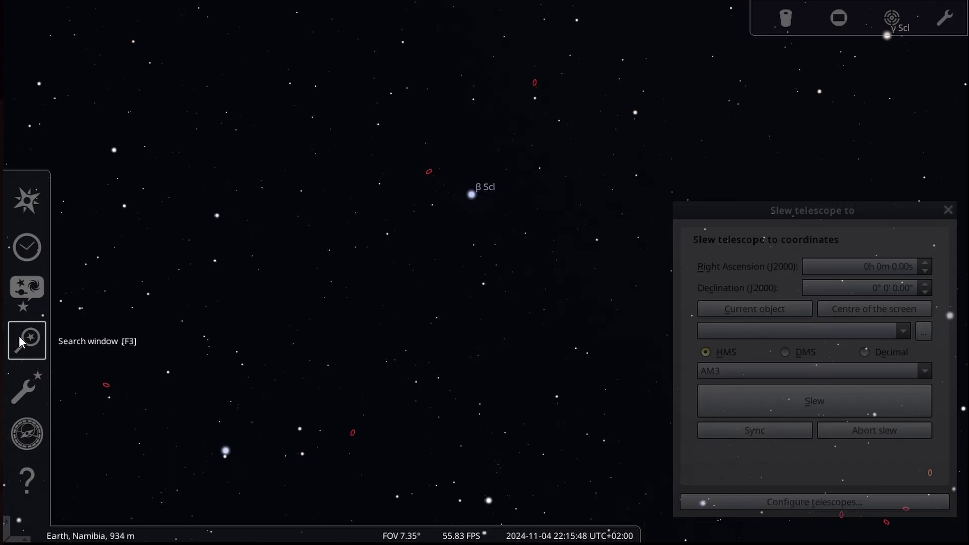
# Search 'acama', select Acamar, and slew the telescope to its position.
pyautogui.click(23, 337)
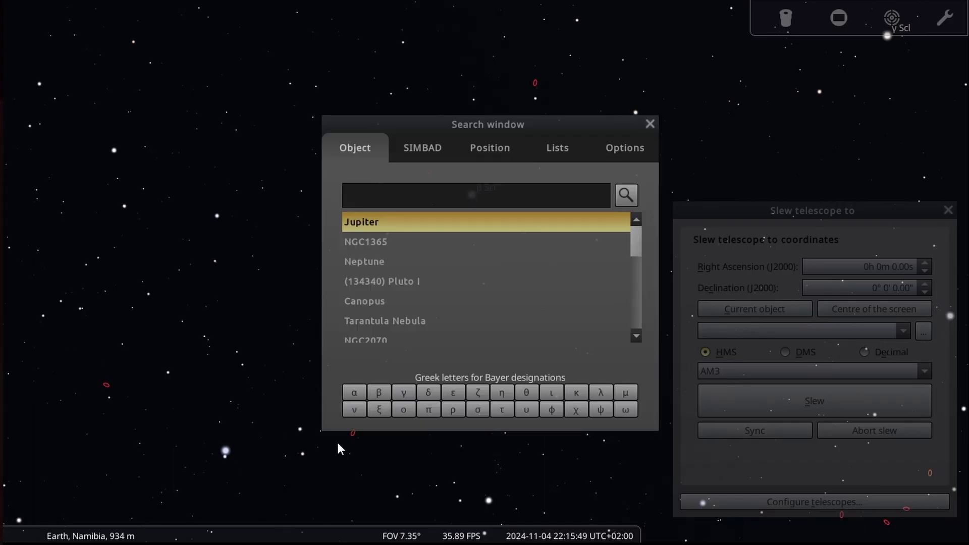
pyautogui.write('acama')
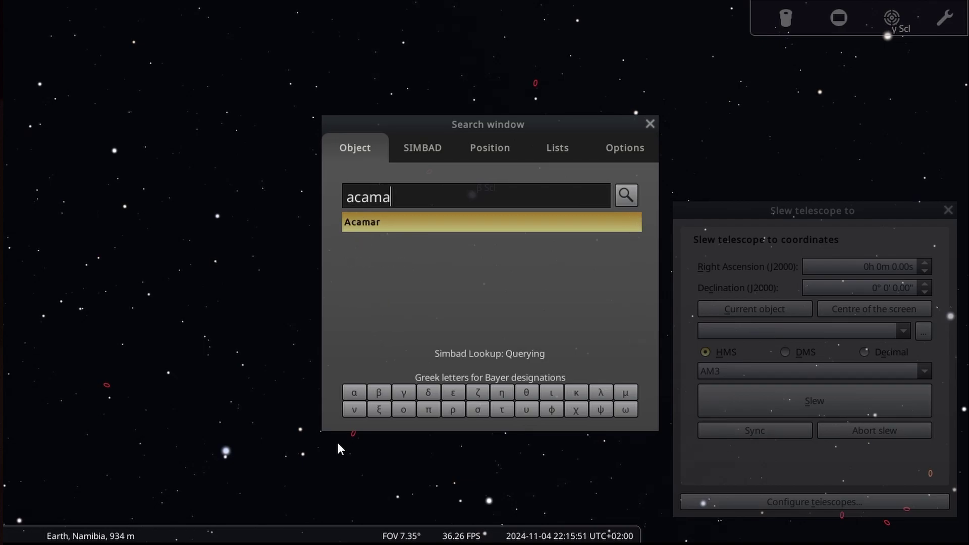
pyautogui.click(480, 214)
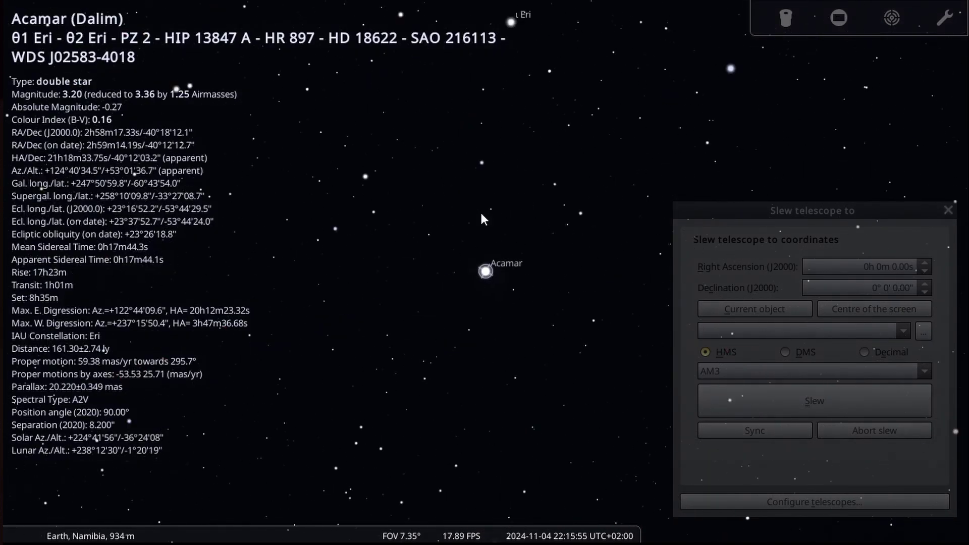
pyautogui.click(734, 312)
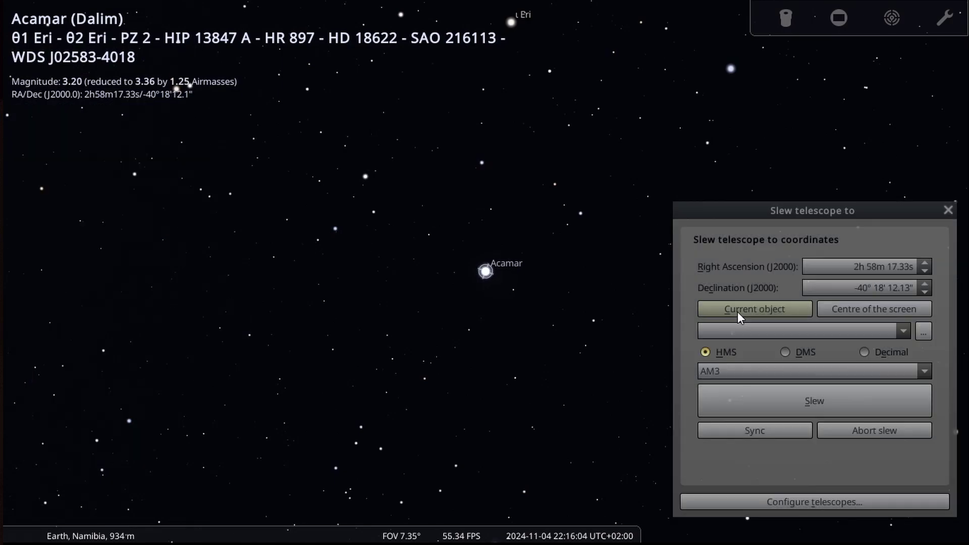
pyautogui.click(734, 396)
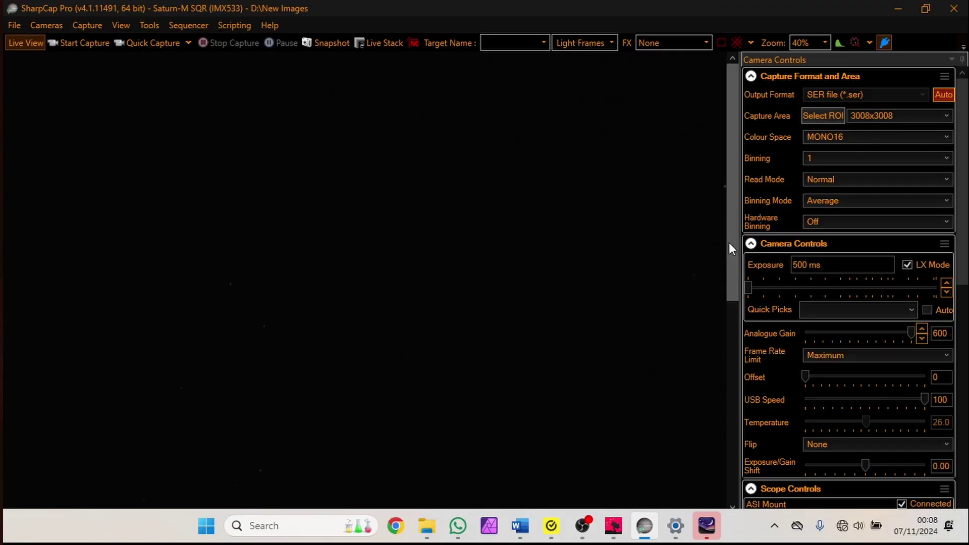
# Fit the preview image to the window and start the Tools > Polar Align routine.
pyautogui.click(824, 42)
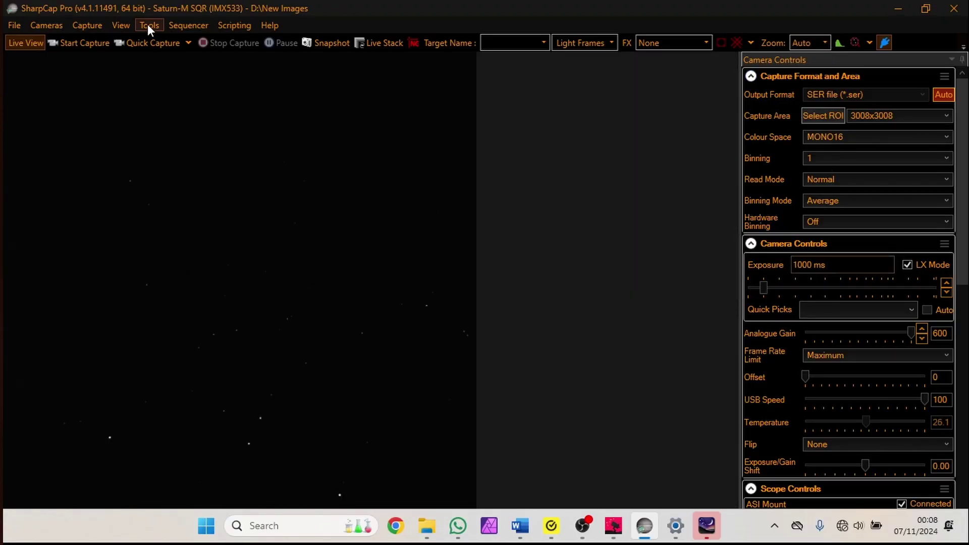
pyautogui.click(148, 27)
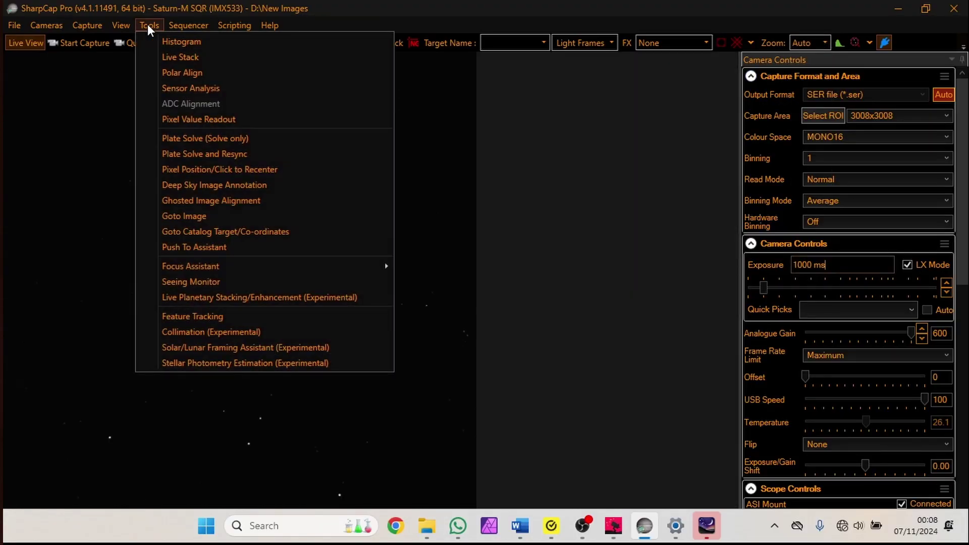
pyautogui.click(187, 72)
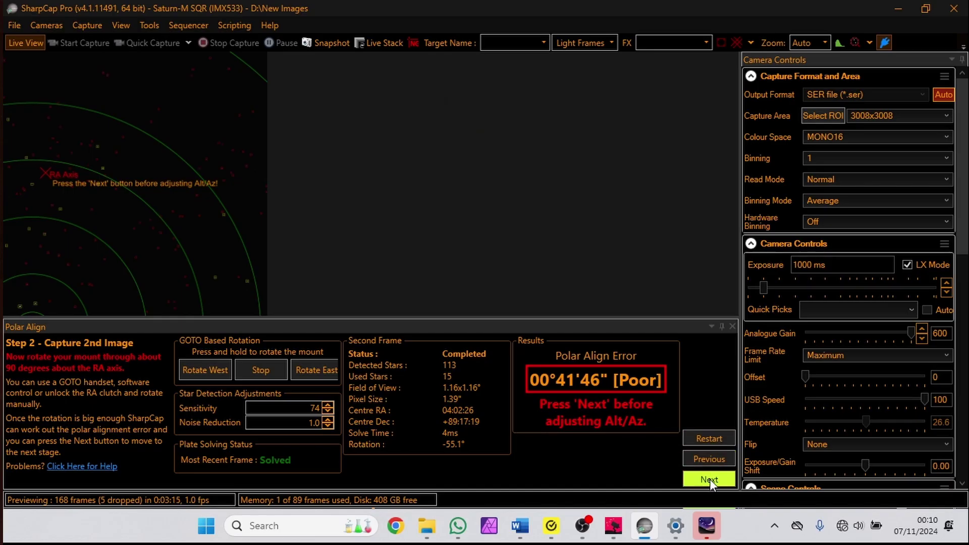
# Advance the Polar Align tool to its mount adjustment step.
pyautogui.click(708, 481)
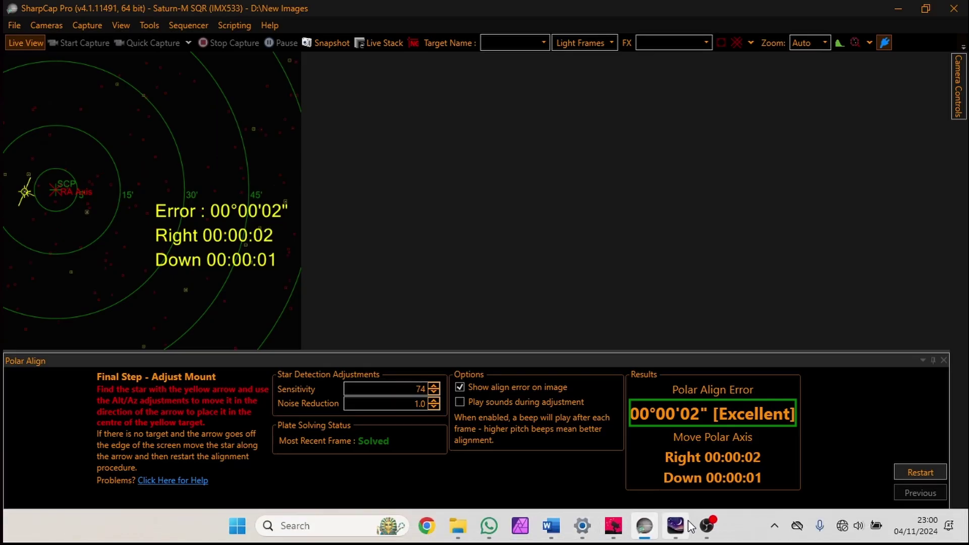
# In Stellarium, search for NGC 1365 and select it to centre the view.
pyautogui.click(681, 527)
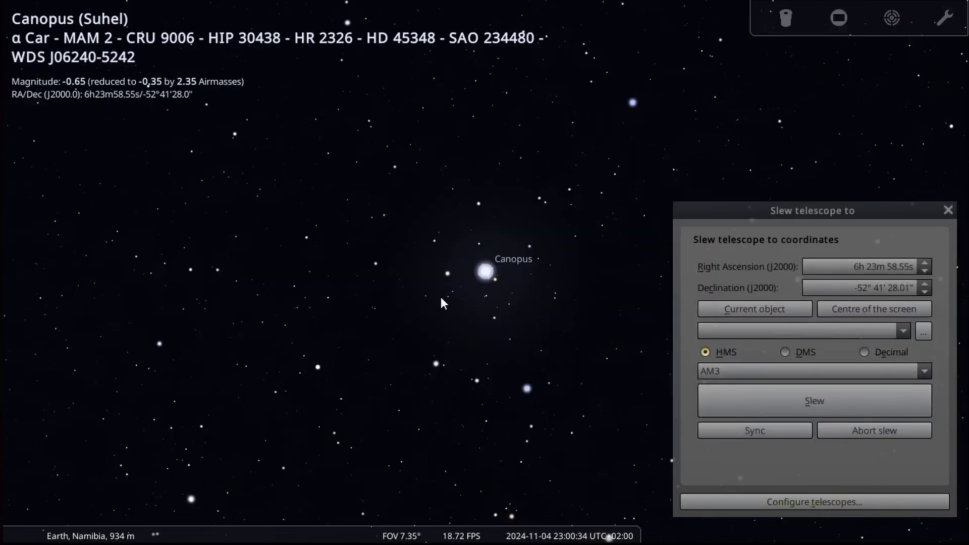
pyautogui.moveTo(3, 296)
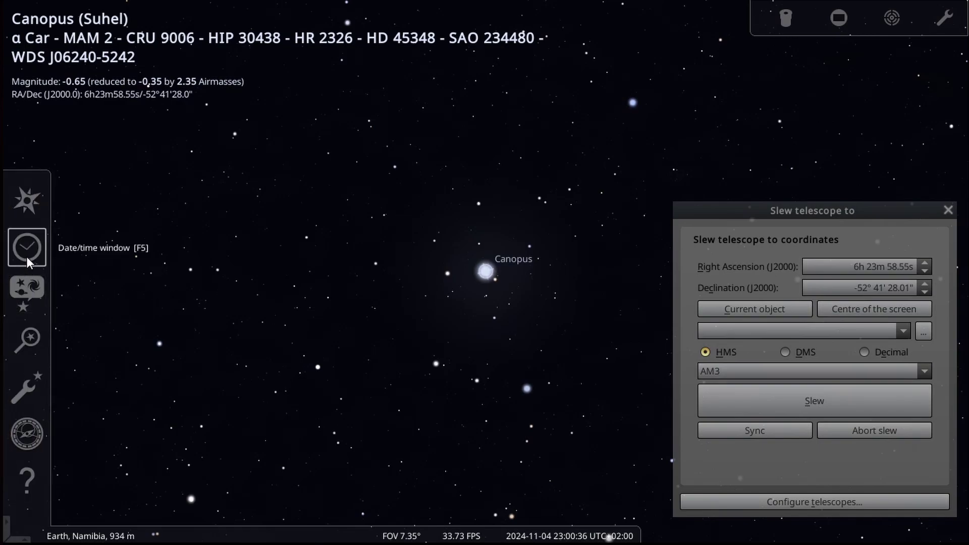
pyautogui.click(26, 347)
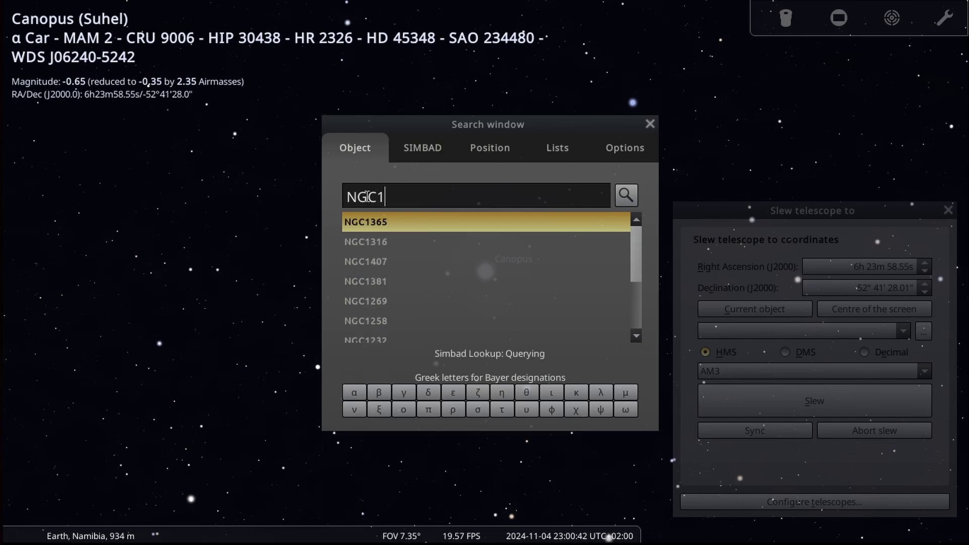
pyautogui.press('Return')
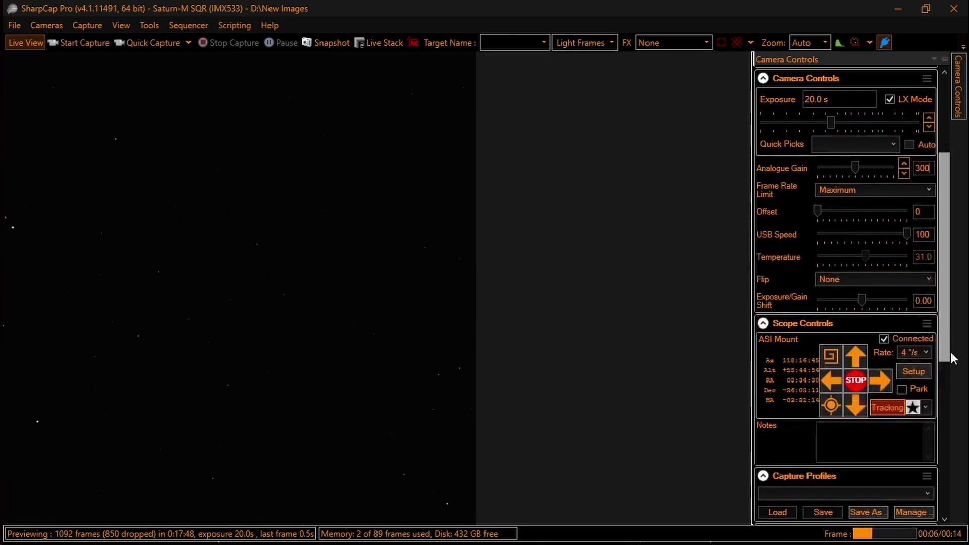
# Scroll through the Preprocessing and camera settings in the Camera Controls panel.
pyautogui.moveTo(955, 348); pyautogui.dragTo(959, 439)
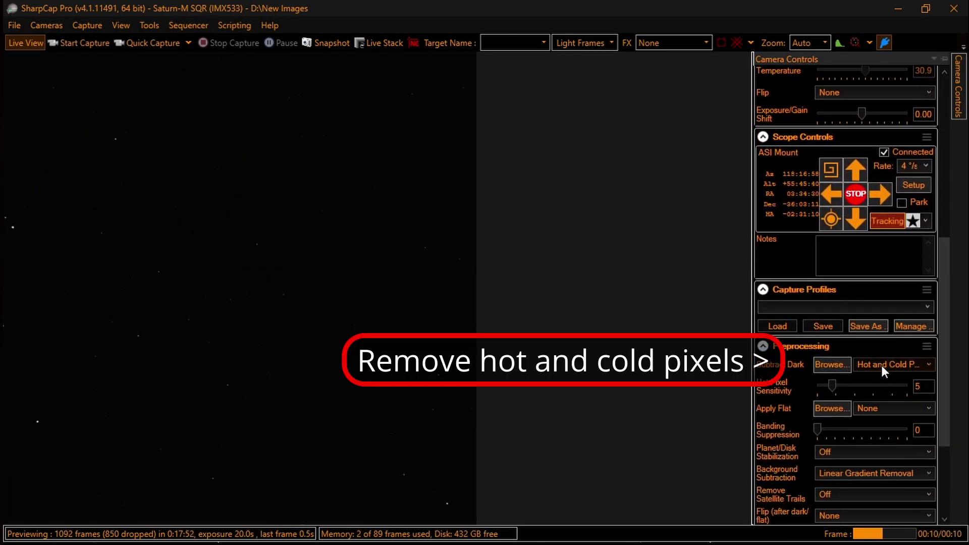
pyautogui.moveTo(946, 393); pyautogui.dragTo(949, 308)
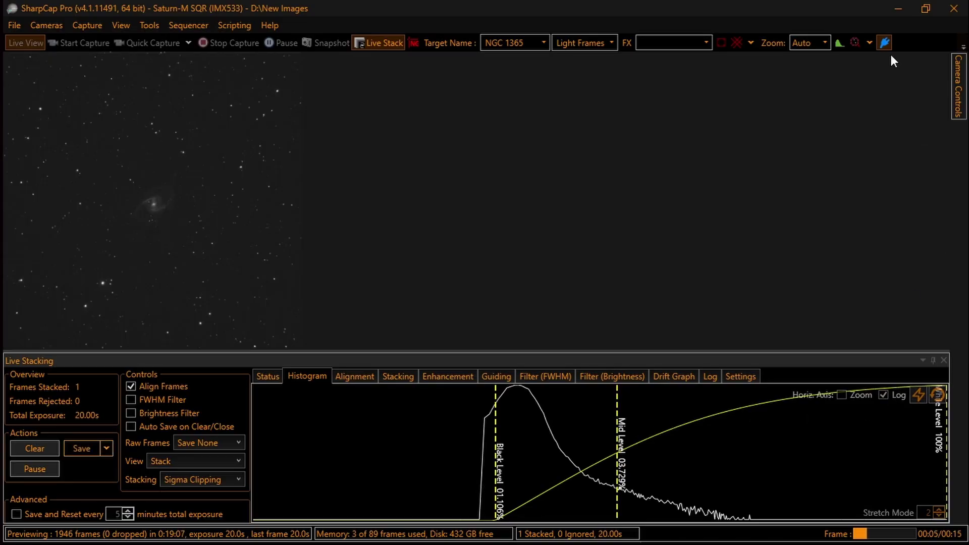
# Set the image zoom to 50%, then briefly show and hide the camera settings panel.
pyautogui.click(827, 42)
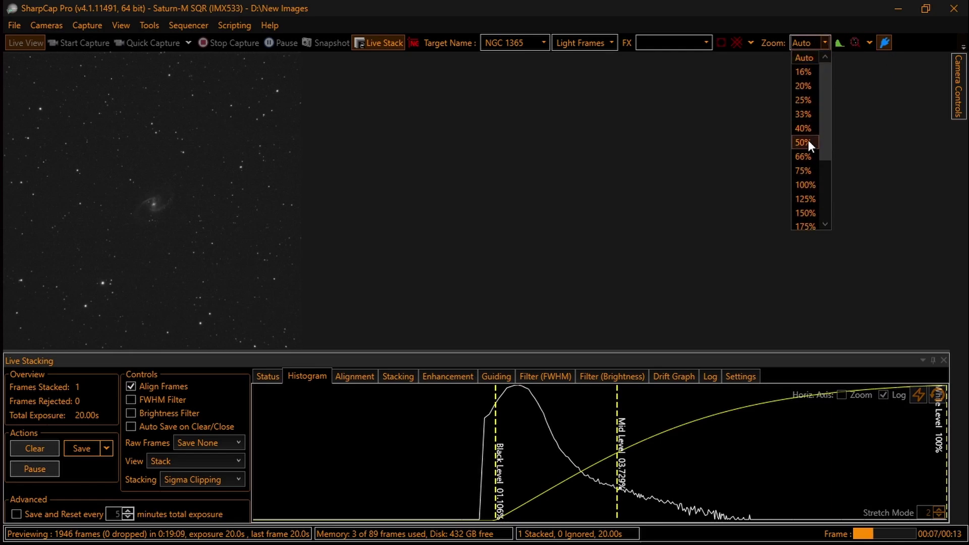
pyautogui.click(808, 140)
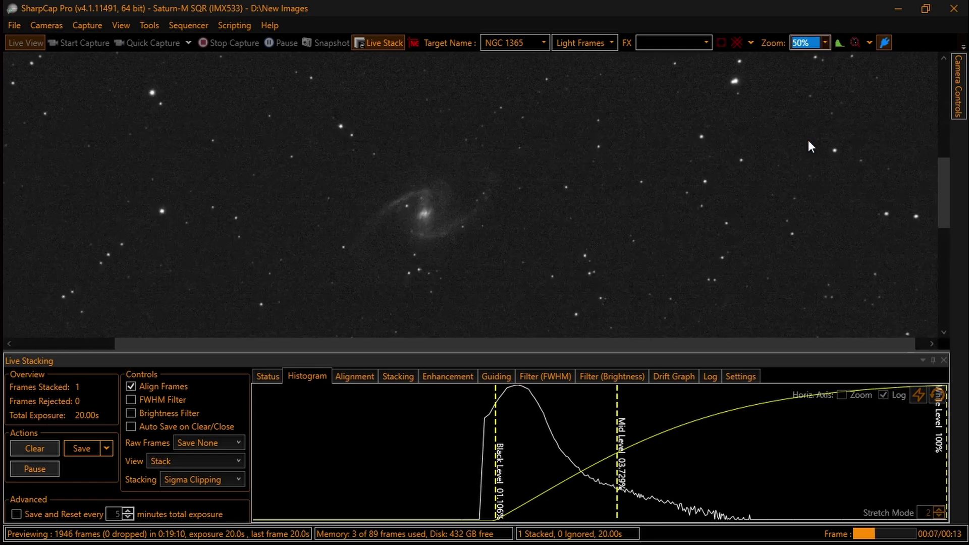
pyautogui.click(959, 103)
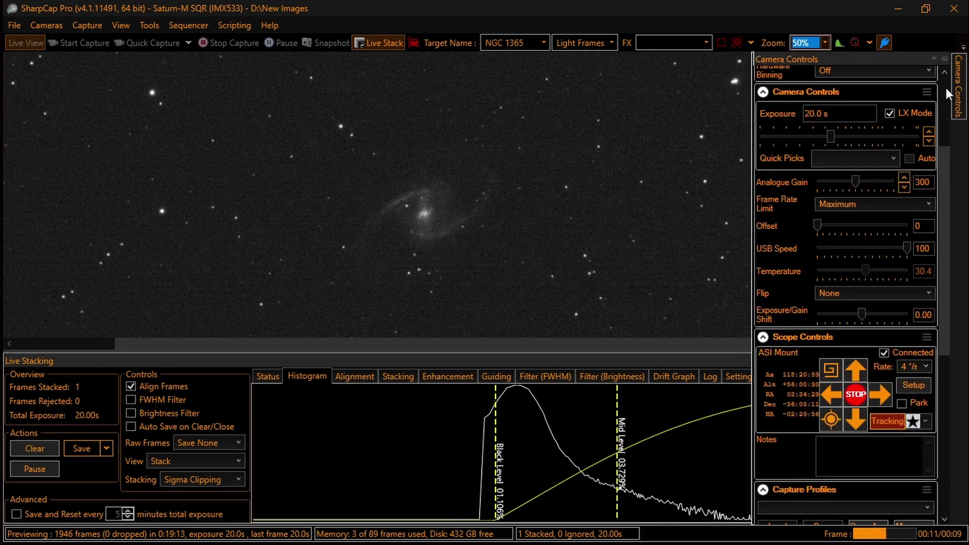
pyautogui.click(687, 315)
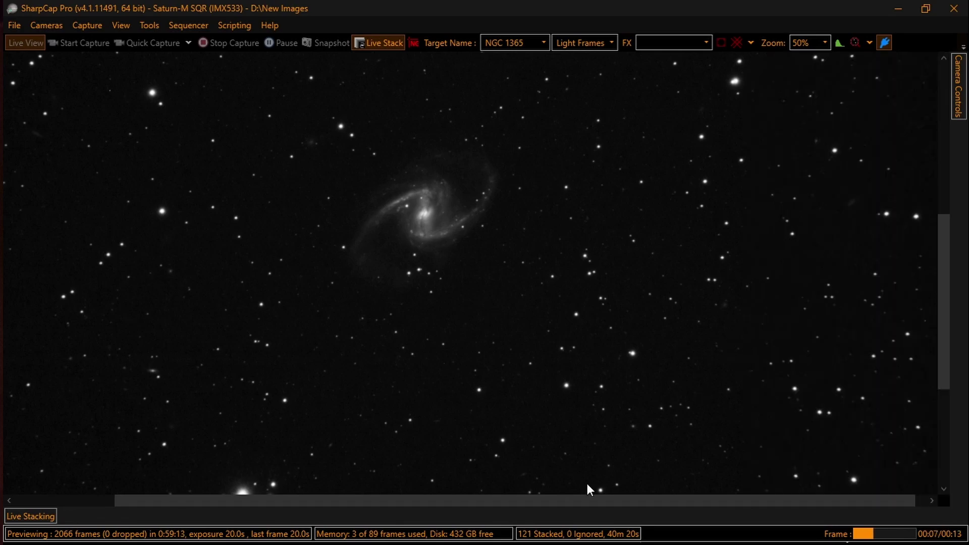
# In the Histogram, toggle Horiz. Axis Zoom and drag the black level down to about 1.288%.
pyautogui.moveTo(966, 84)
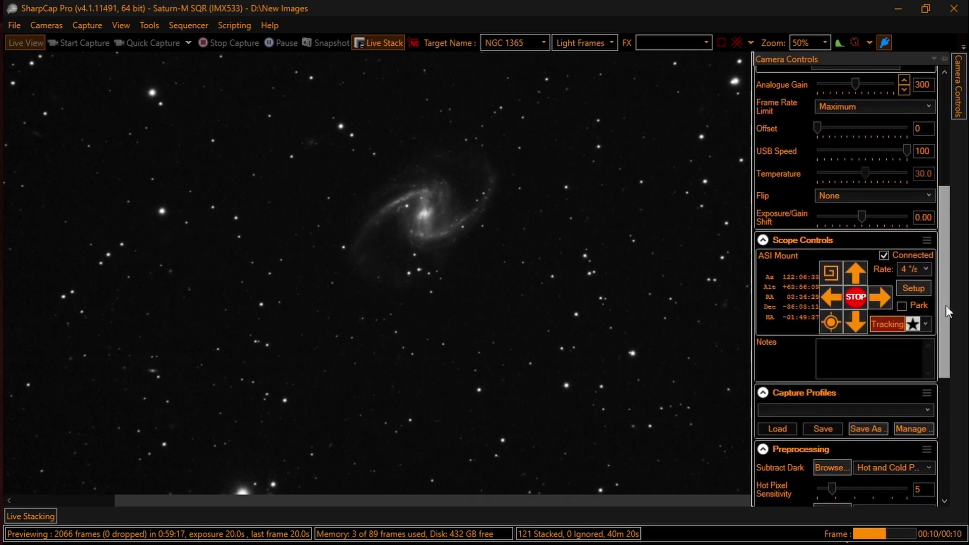
pyautogui.scroll(-3, 947, 311)
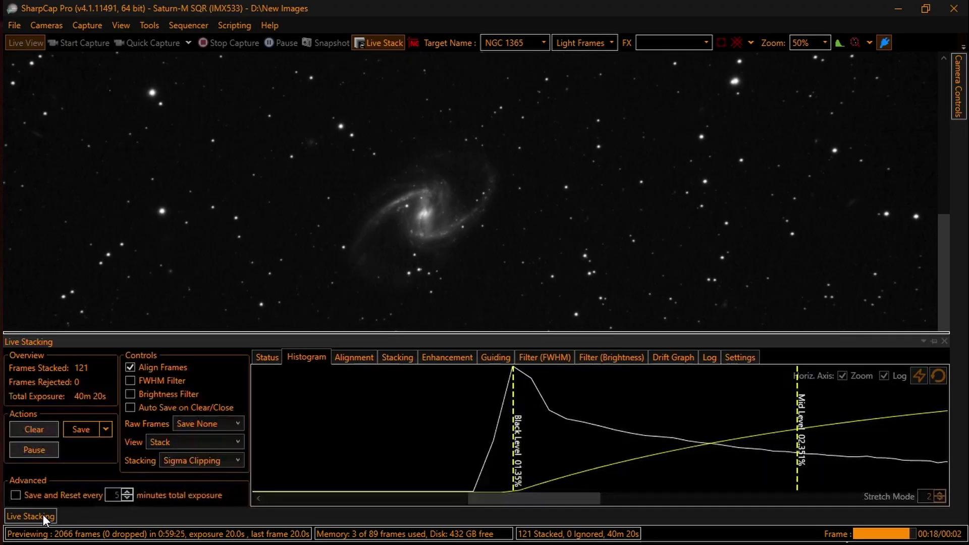
pyautogui.click(841, 375)
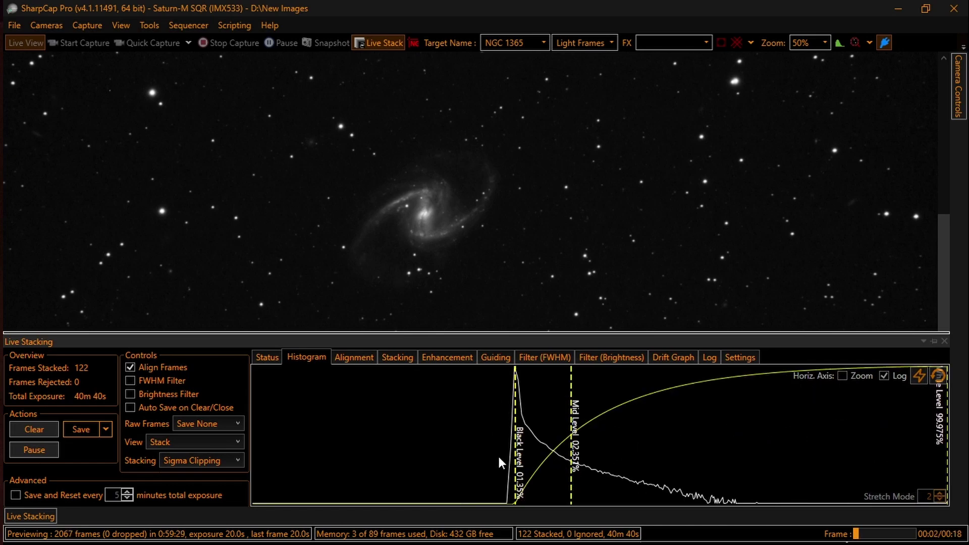
pyautogui.click(842, 376)
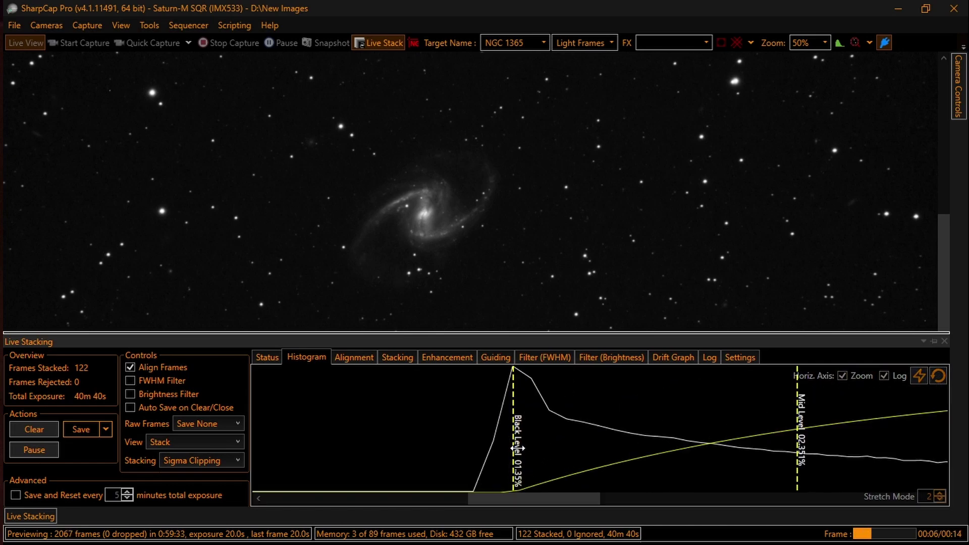
pyautogui.moveTo(517, 448); pyautogui.dragTo(489, 448)
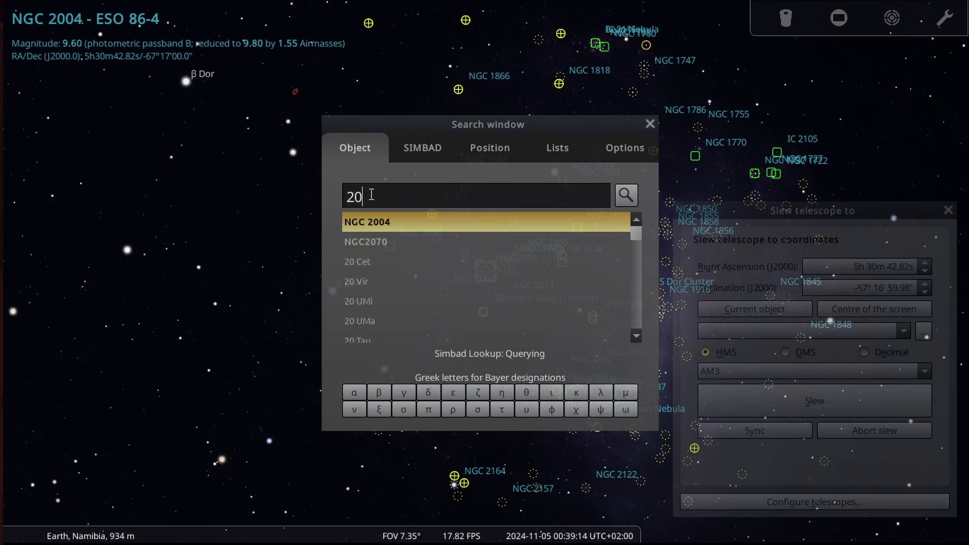
# Select NGC 2070 (Tarantula Nebula) in Stellarium and slew the telescope to its current coordinates.
pyautogui.press('Return')
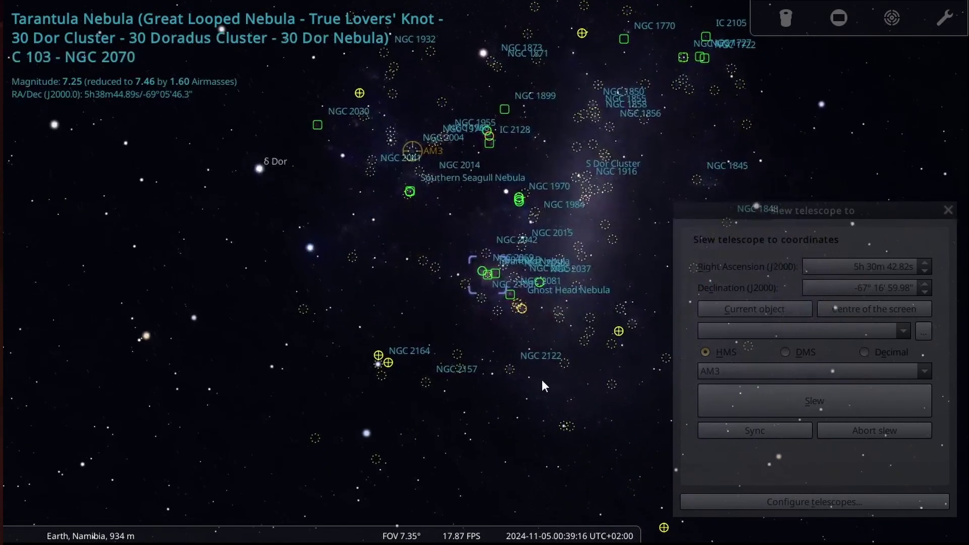
pyautogui.click(745, 310)
pyautogui.click(730, 395)
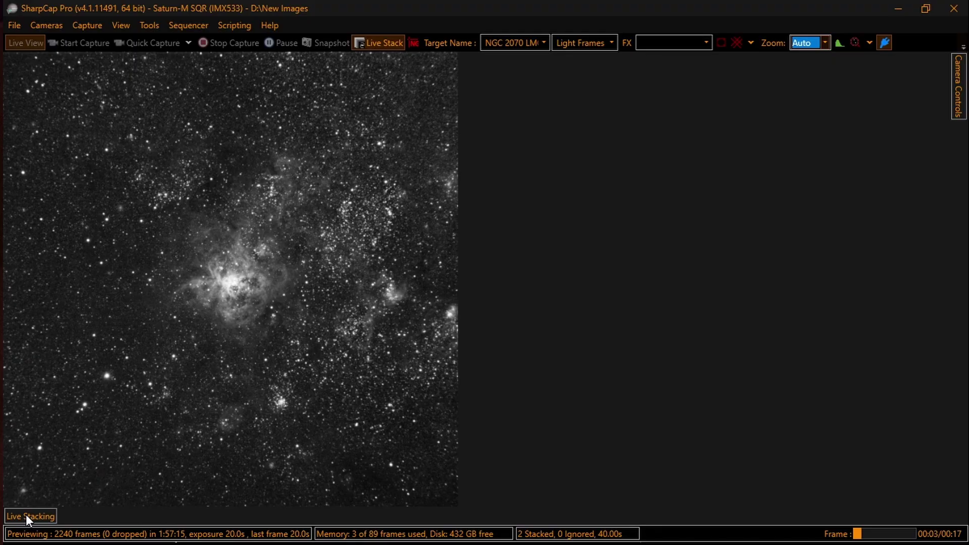
# Show the Live Stacking panel to check the Tarantula Nebula stack's histogram and details.
pyautogui.click(26, 516)
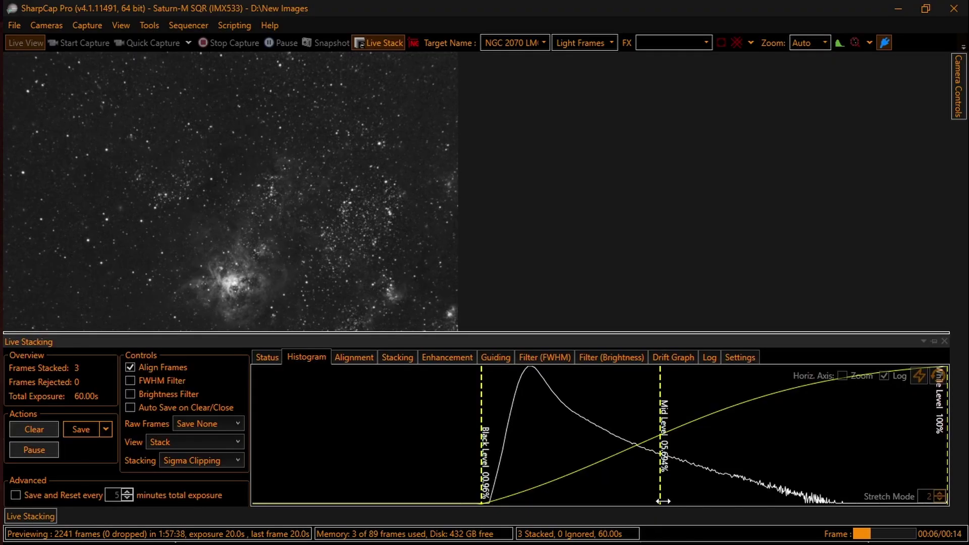